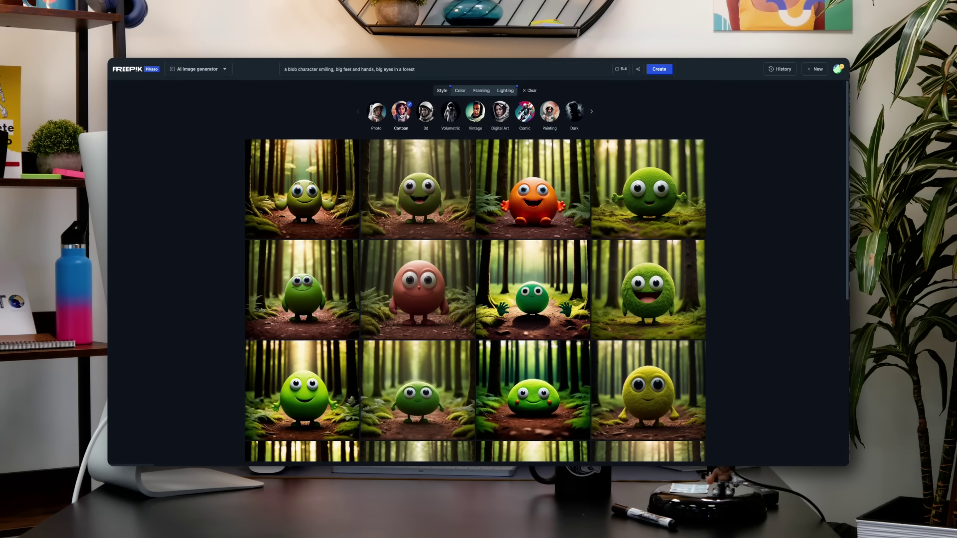
# - Regenerate the forest blob characters using the Comic style
pyautogui.click(529, 113)
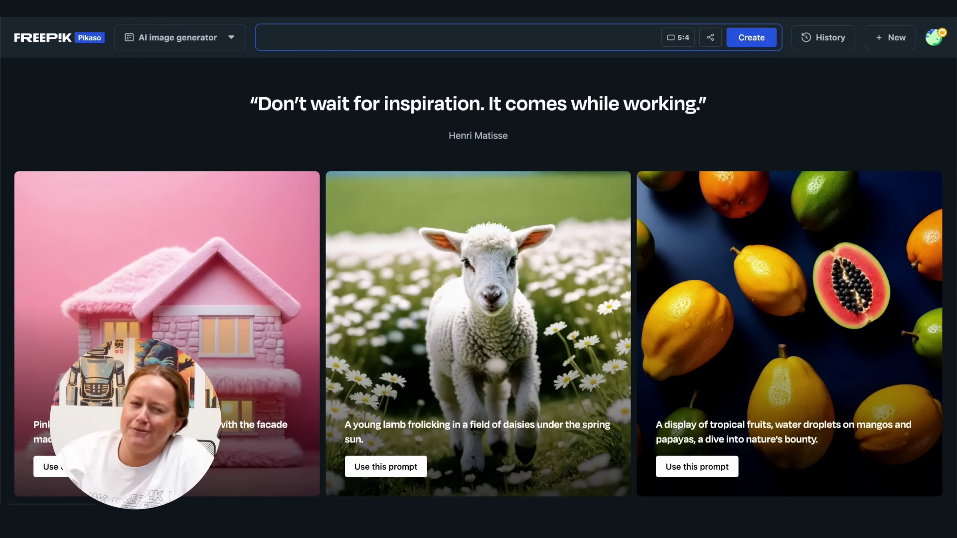
# - Enter the glassmorphism abstract-texture prompt, set the ratio to 5:4 Rectangular, and create images
pyautogui.write('Glasmorphism, shapes and objects, blurred, fuzzy, background wallpaper, abstract')
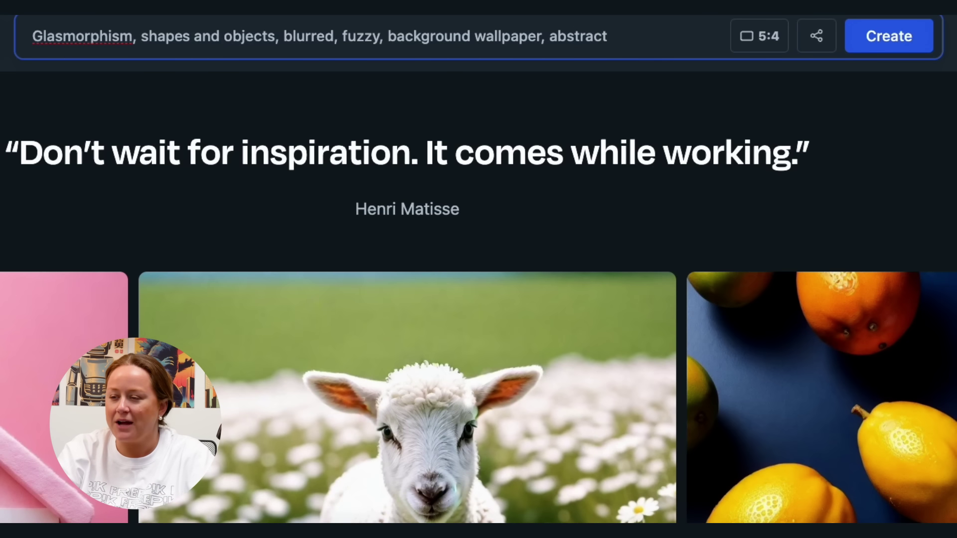
pyautogui.write('exture')
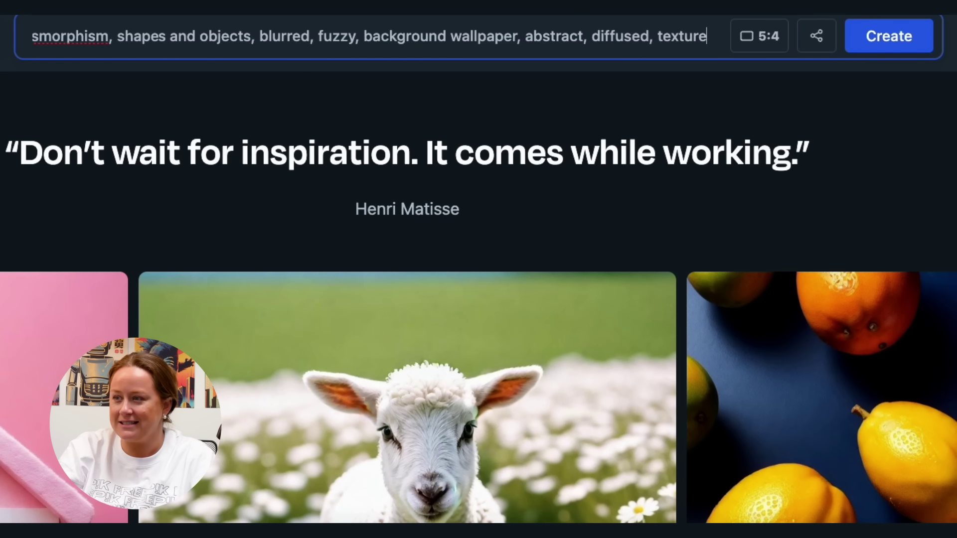
pyautogui.write('r')
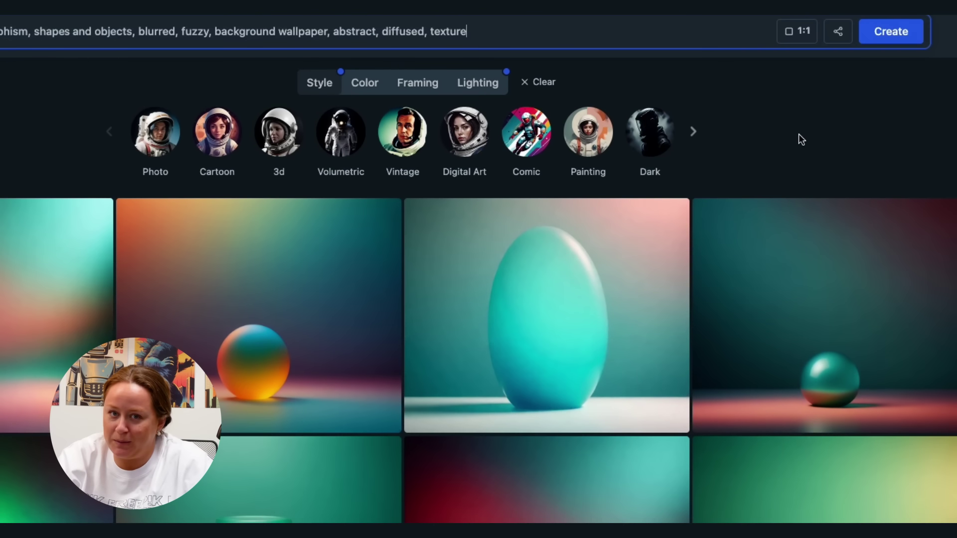
pyautogui.click(800, 35)
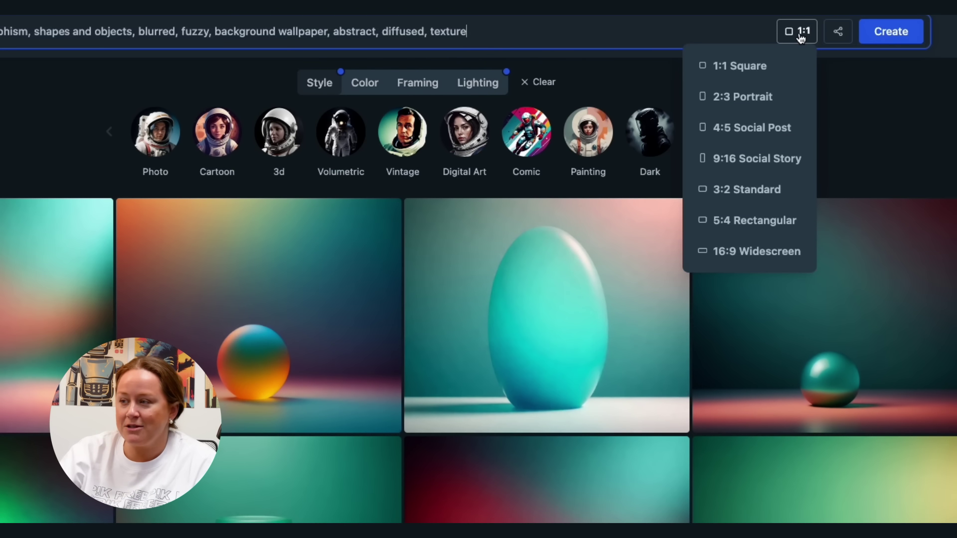
pyautogui.click(782, 224)
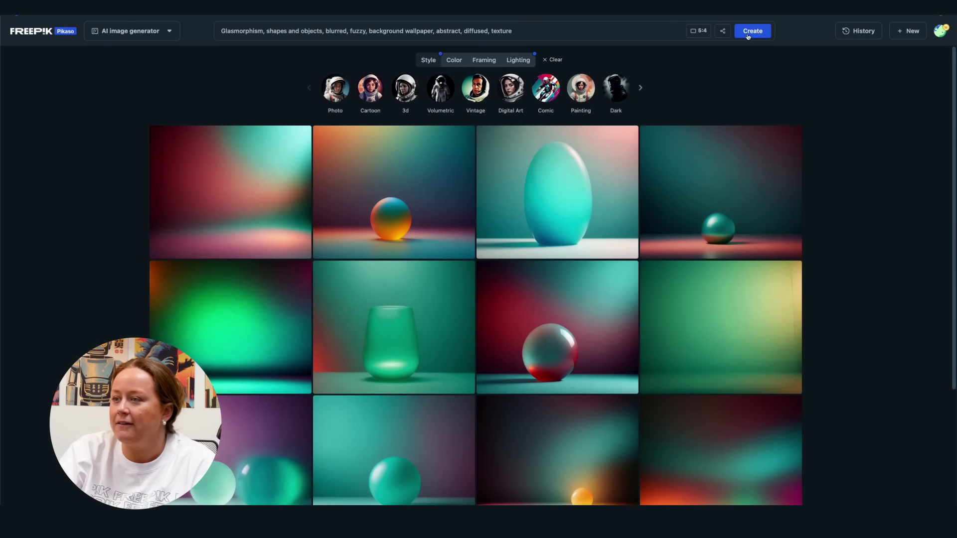
pyautogui.click(753, 31)
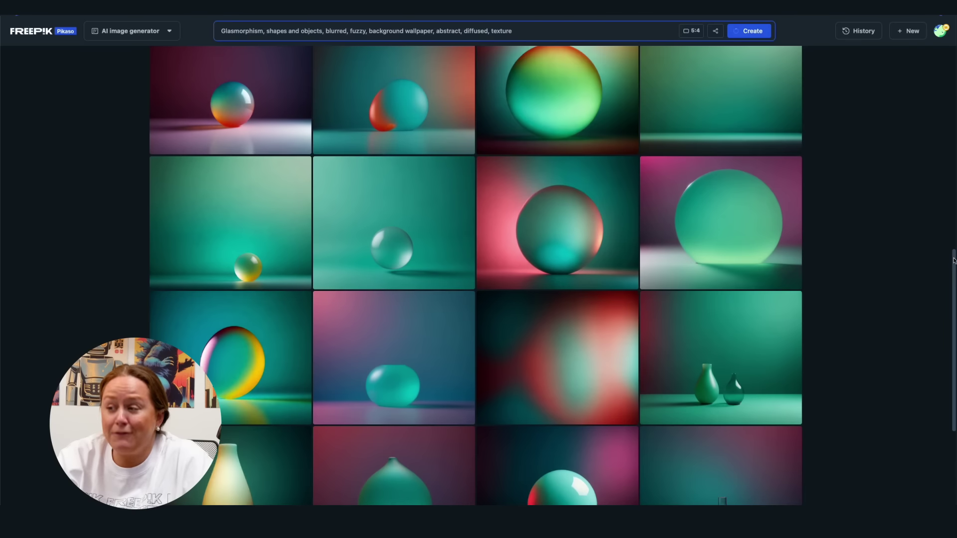
# - Scroll down through the grid of generated glassmorphism results
pyautogui.scroll(-5, 953, 351)
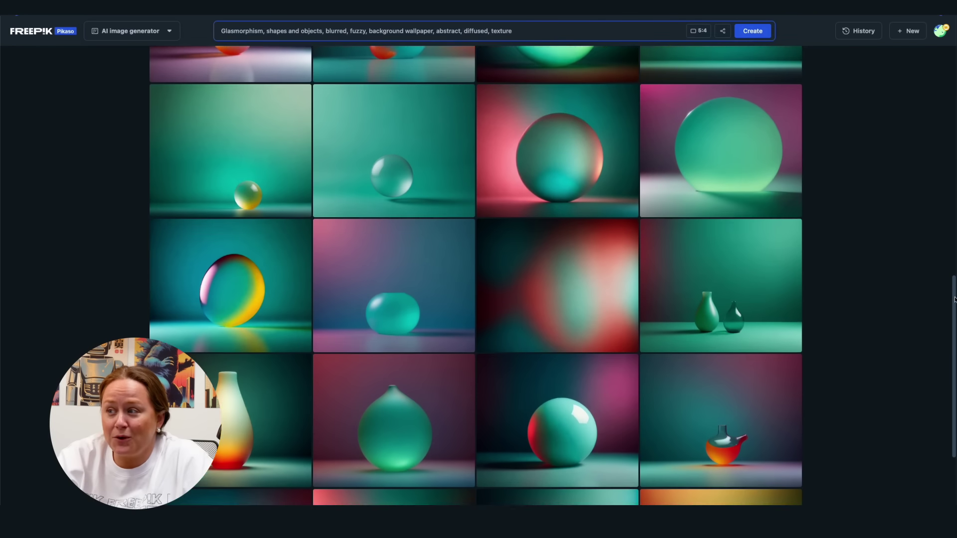
pyautogui.scroll(-4, 952, 351)
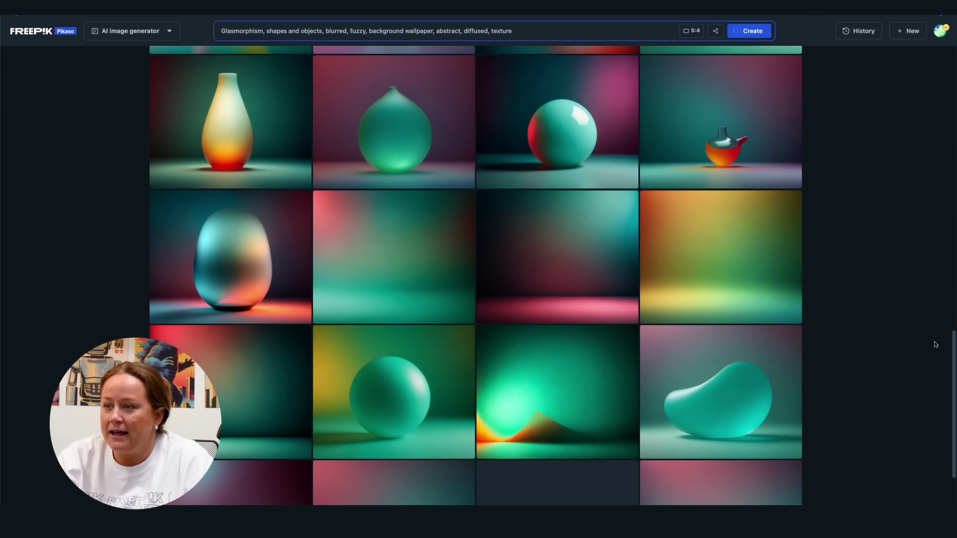
pyautogui.scroll(-1, 950, 366)
pyautogui.scroll(-6, 950, 365)
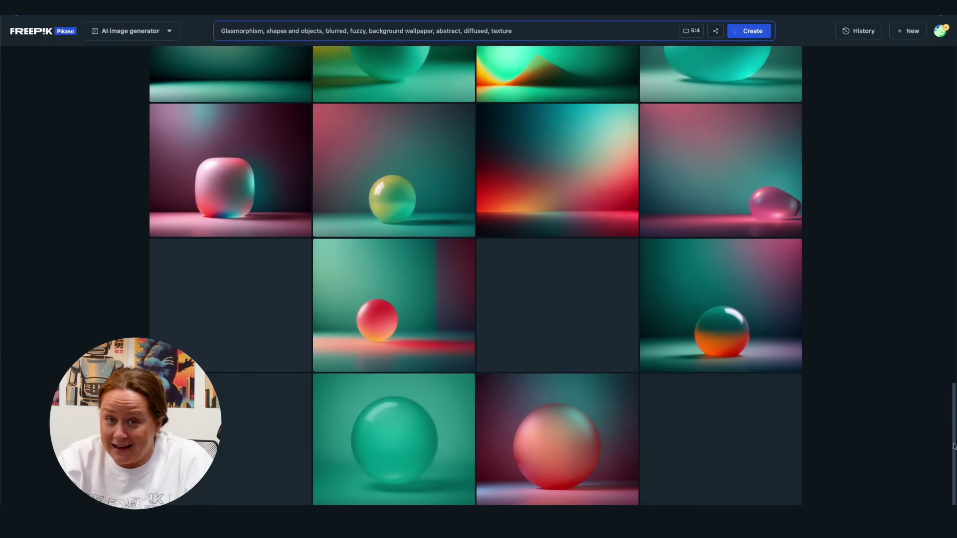
pyautogui.scroll(-5, 940, 418)
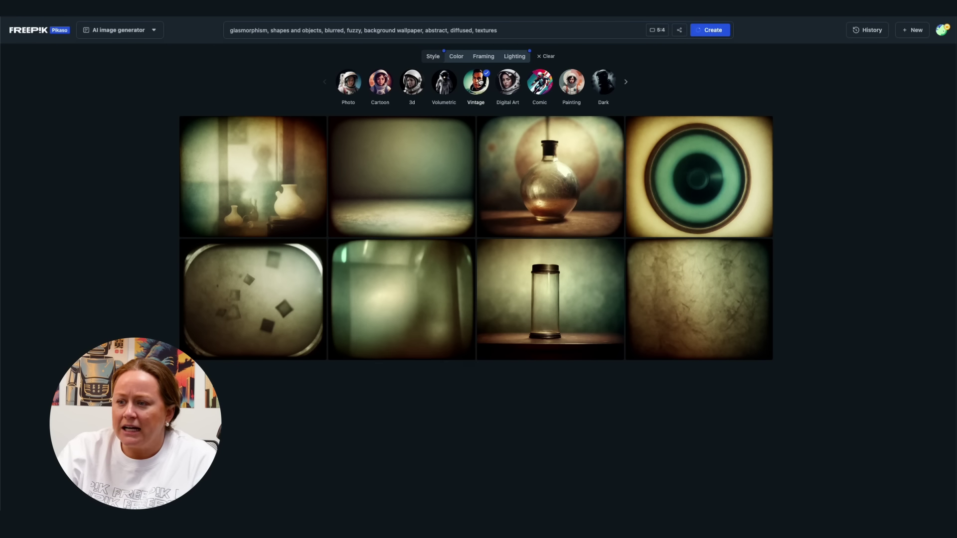
# - Try the Comic and Photo styles, then regenerate the images in Studio Shot style
pyautogui.click(542, 85)
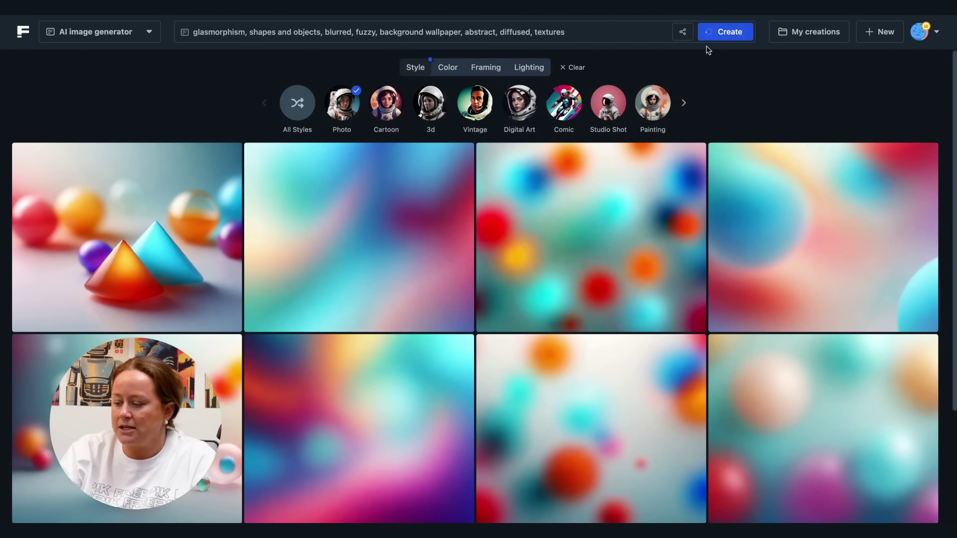
pyautogui.click(729, 33)
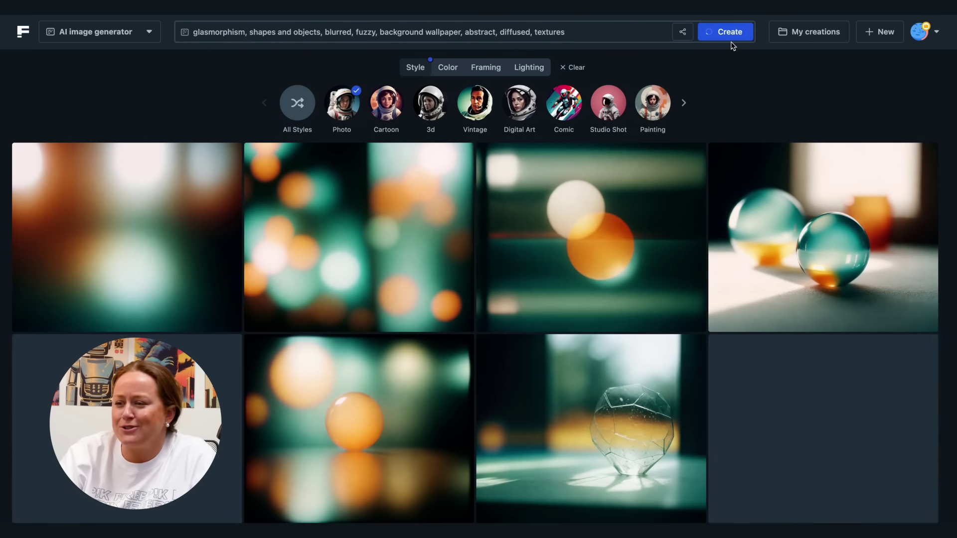
pyautogui.click(611, 112)
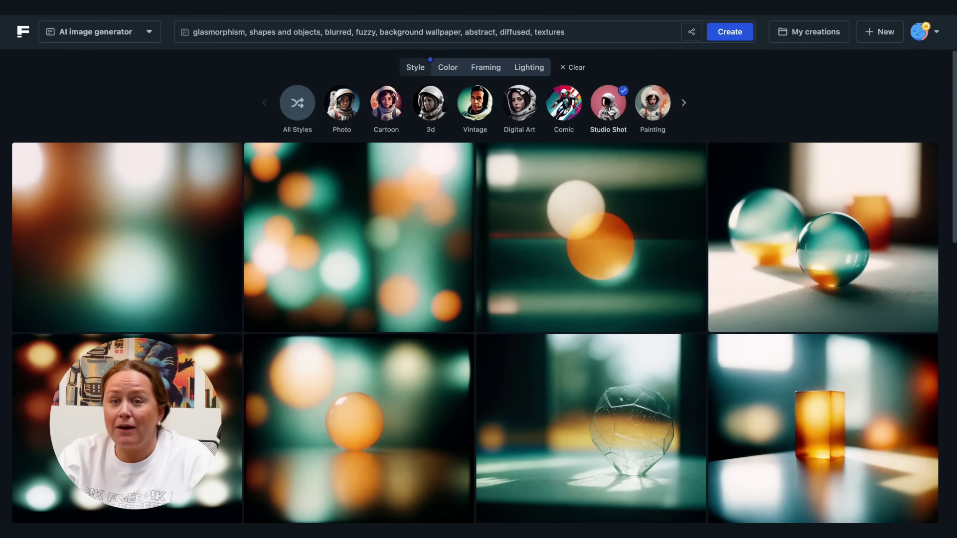
pyautogui.click(730, 33)
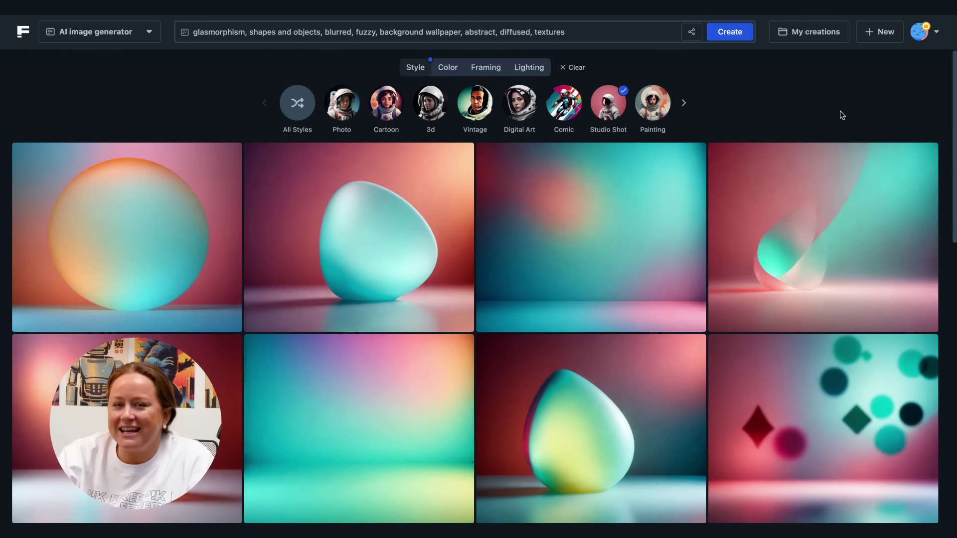
# - Apply the Deep Teal colour preset and regenerate the glassmorphism images
pyautogui.click(453, 68)
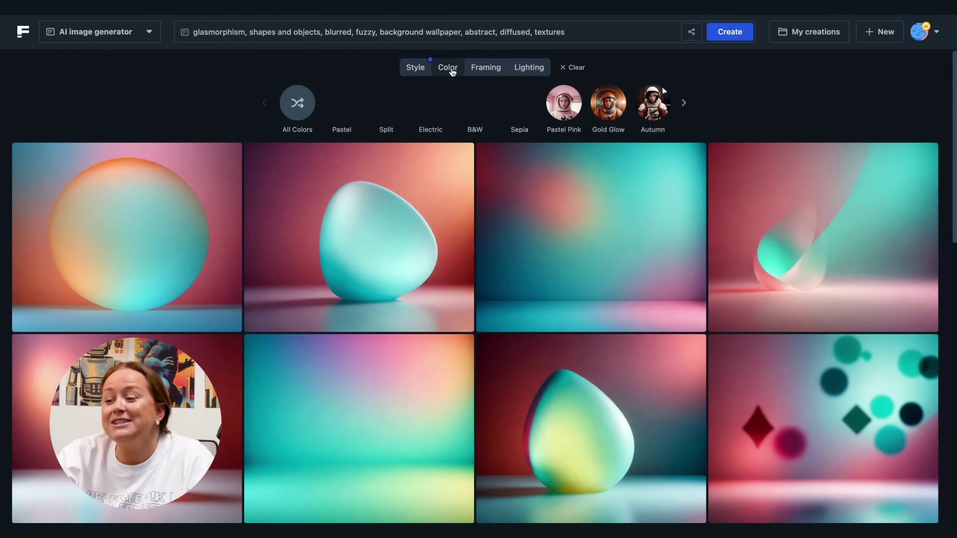
pyautogui.click(684, 103)
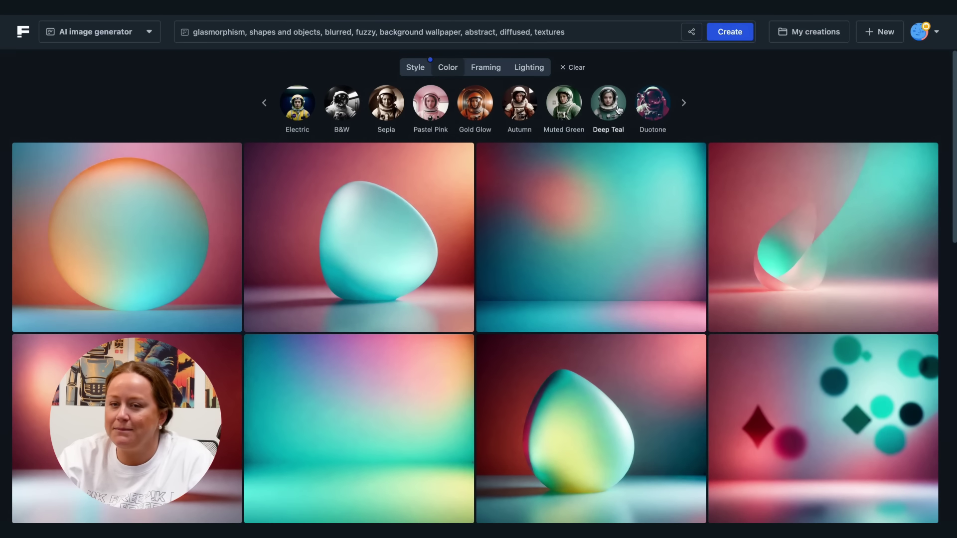
pyautogui.click(729, 32)
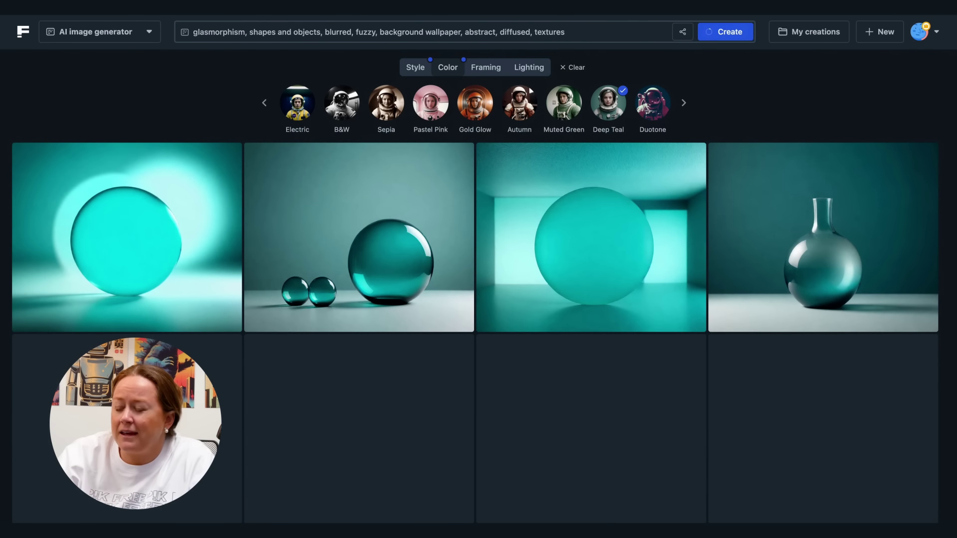
# - Regenerate with the Vibrant colour preset and select Close Up framing
pyautogui.click(684, 104)
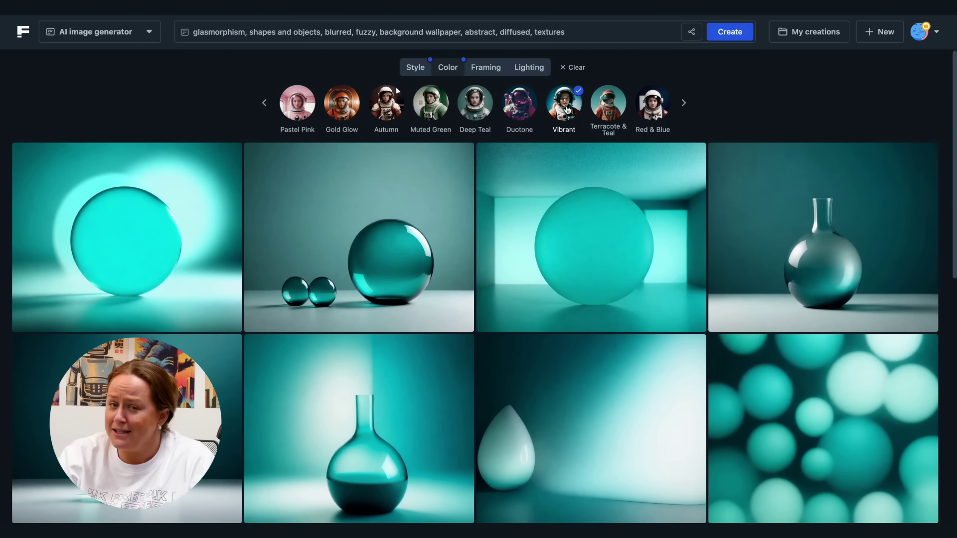
pyautogui.click(734, 33)
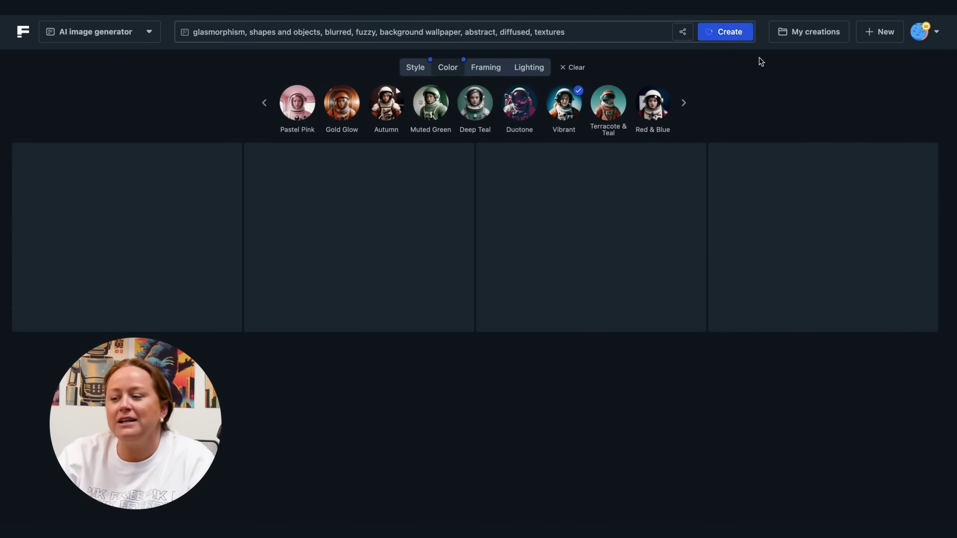
pyautogui.click(486, 67)
pyautogui.click(386, 103)
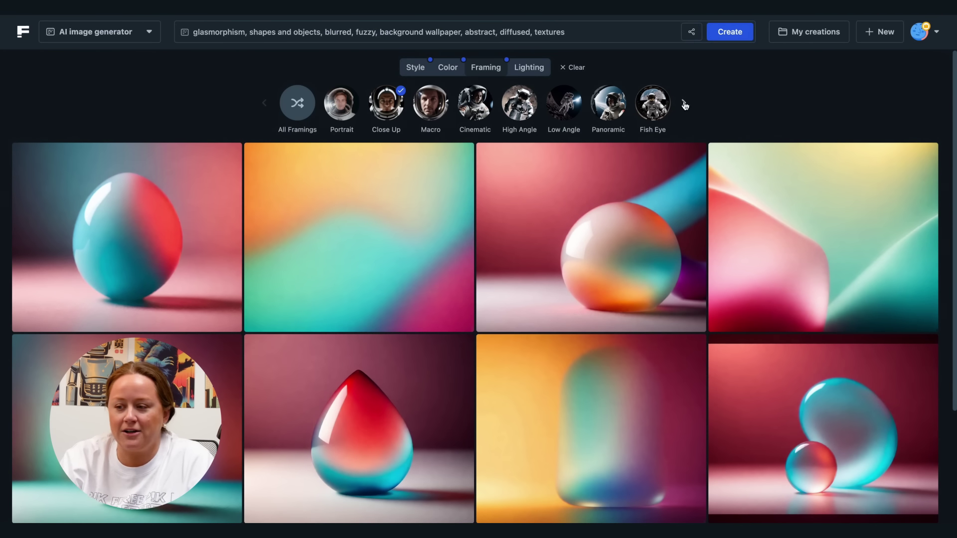
# - Switch the framing to Aerial and regenerate the images
pyautogui.click(683, 102)
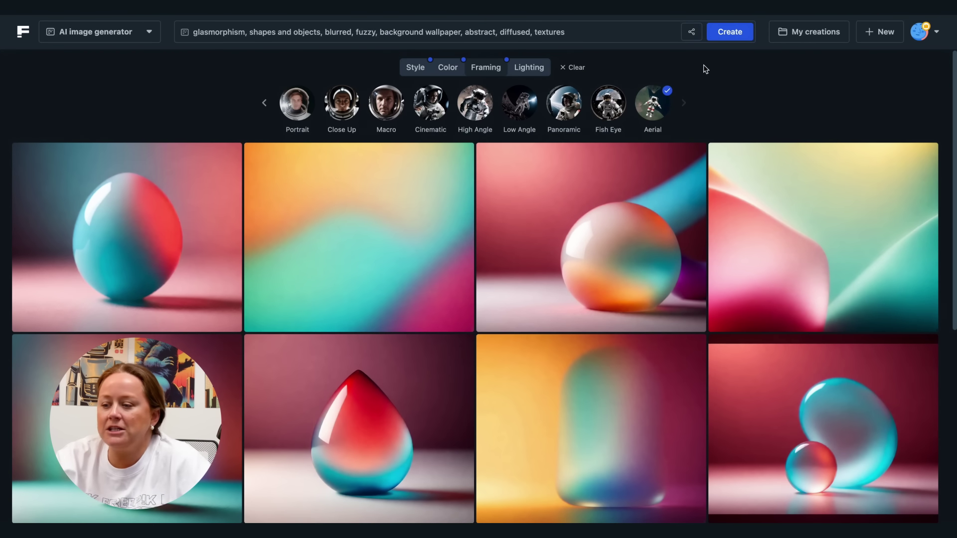
pyautogui.click(731, 33)
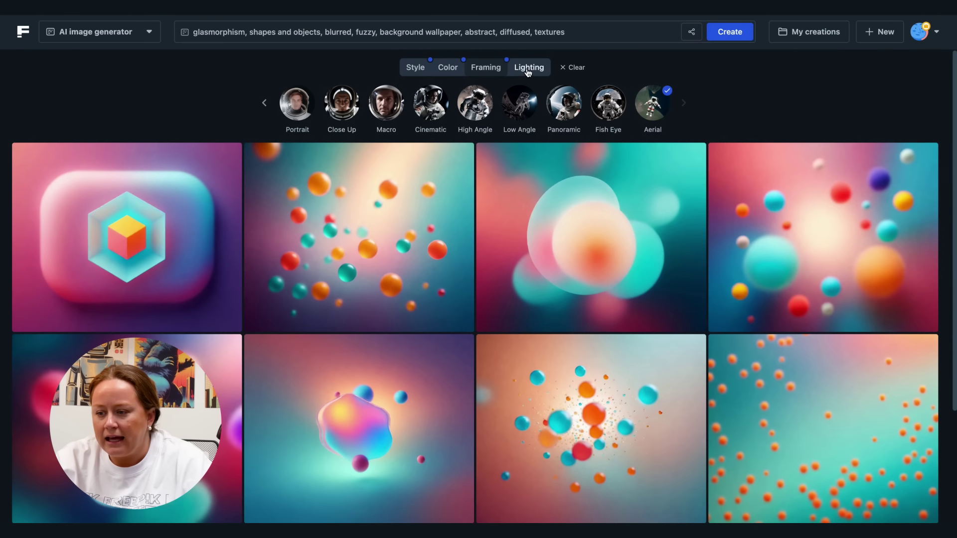
# - Generate with Iridescent lighting, then regenerate with Redscale lighting
pyautogui.click(527, 69)
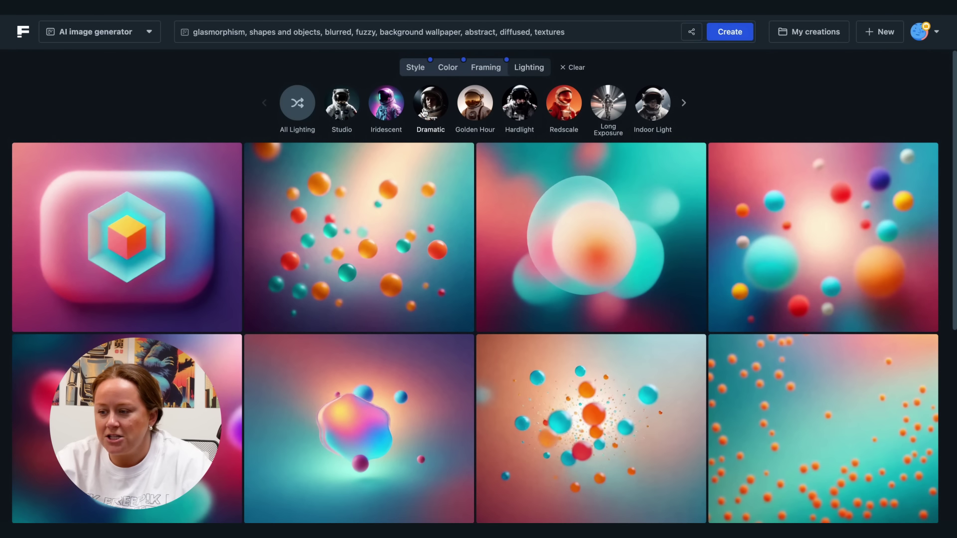
pyautogui.press('Return')
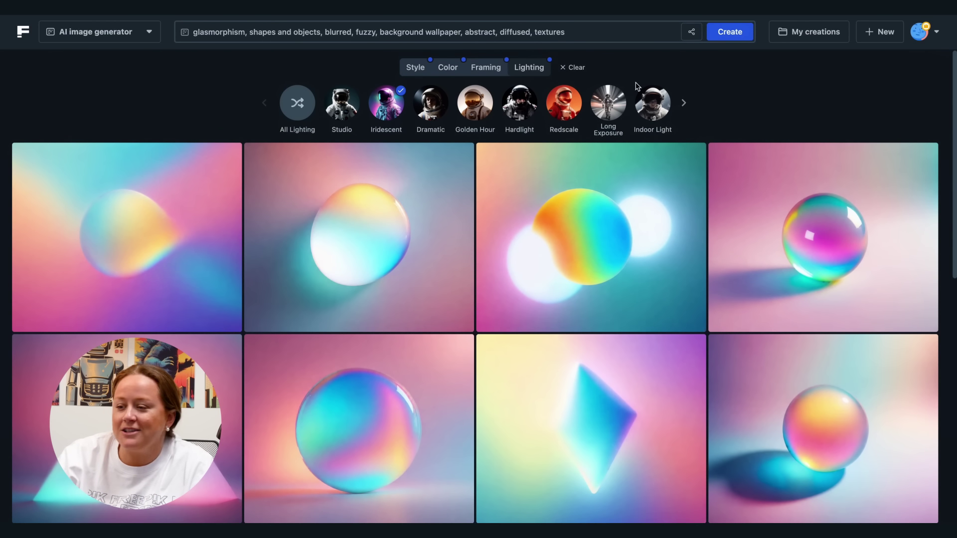
pyautogui.click(566, 107)
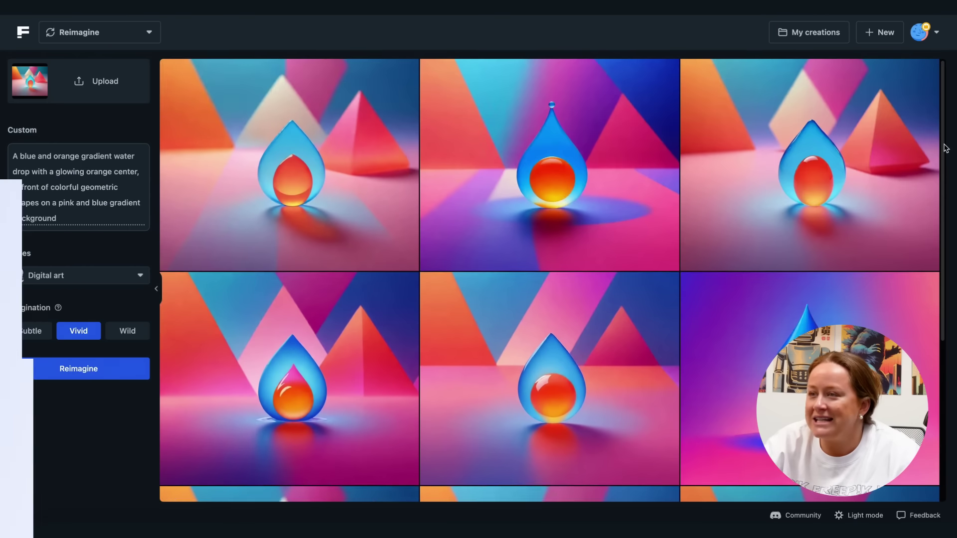
# - Scroll through the reimagined variations of the blue-orange water drop image
pyautogui.scroll(-5, 548, 279)
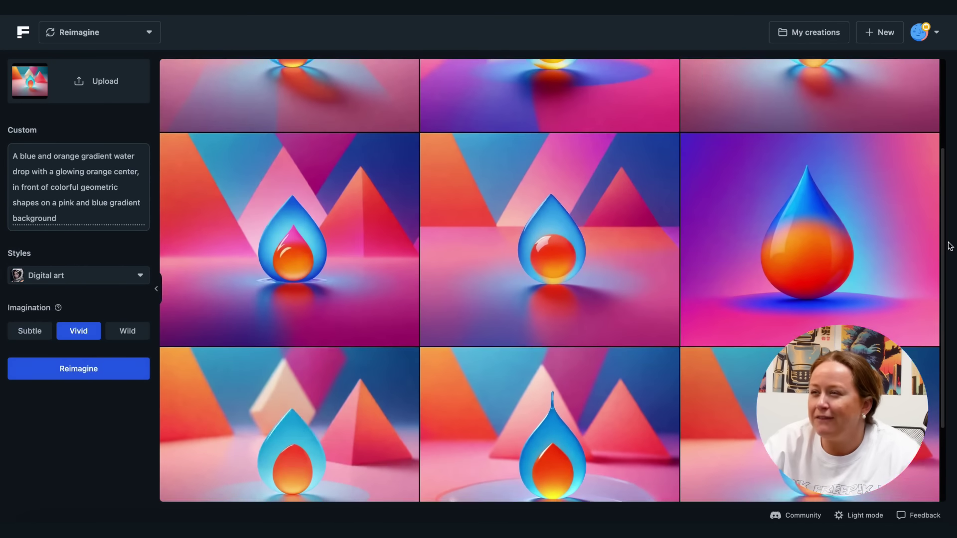
pyautogui.scroll(-4, 548, 279)
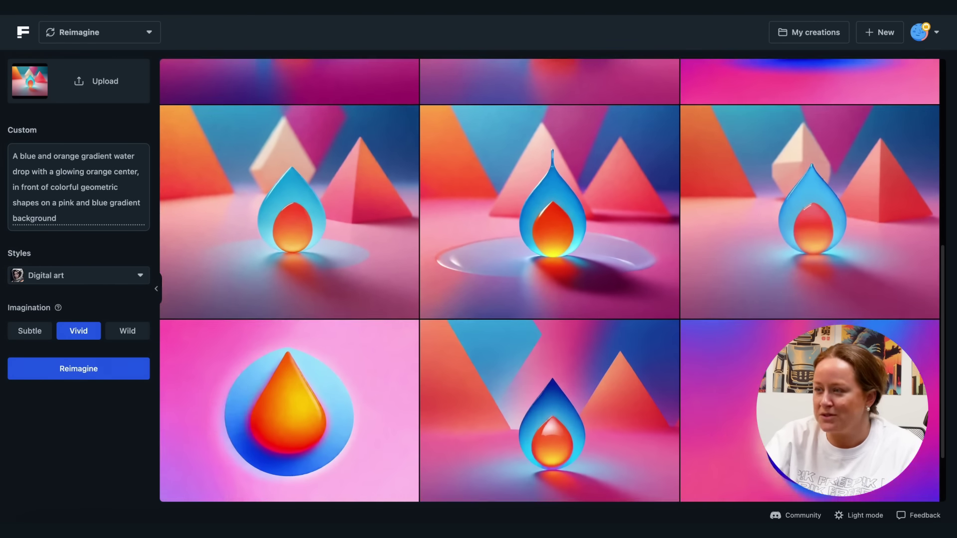